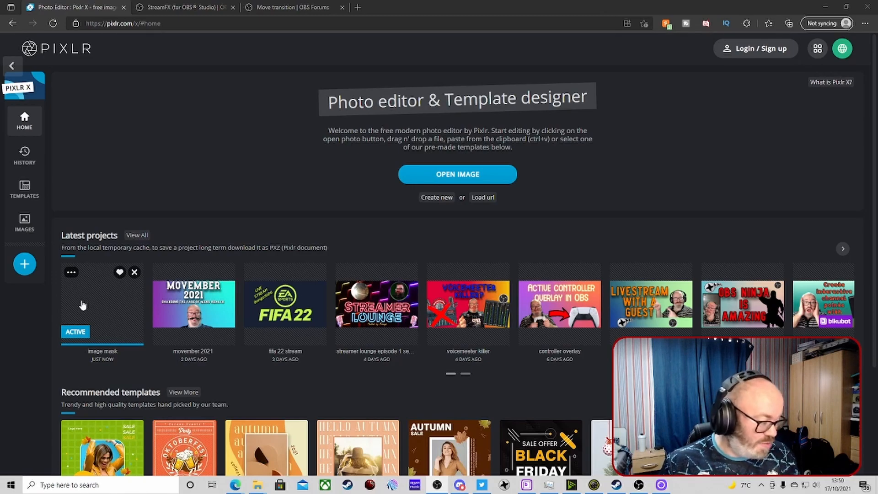
Open the image mask project and add a new shape layer to the canvas
{"action": "left_click", "coordinate": [82, 305]}
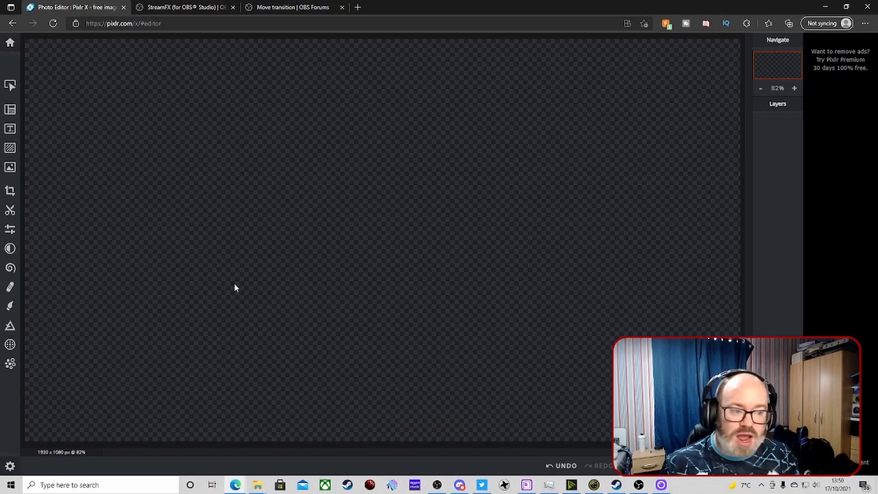
{"action": "left_click", "coordinate": [10, 85]}
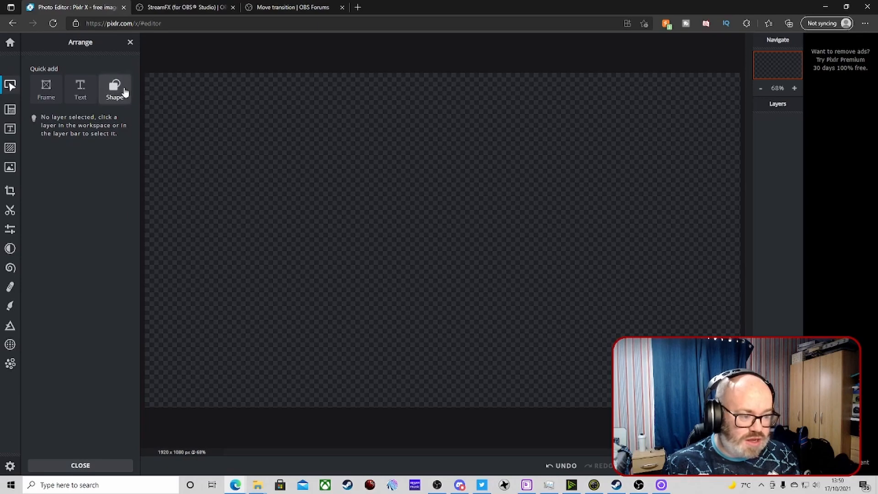
{"action": "left_click", "coordinate": [115, 89]}
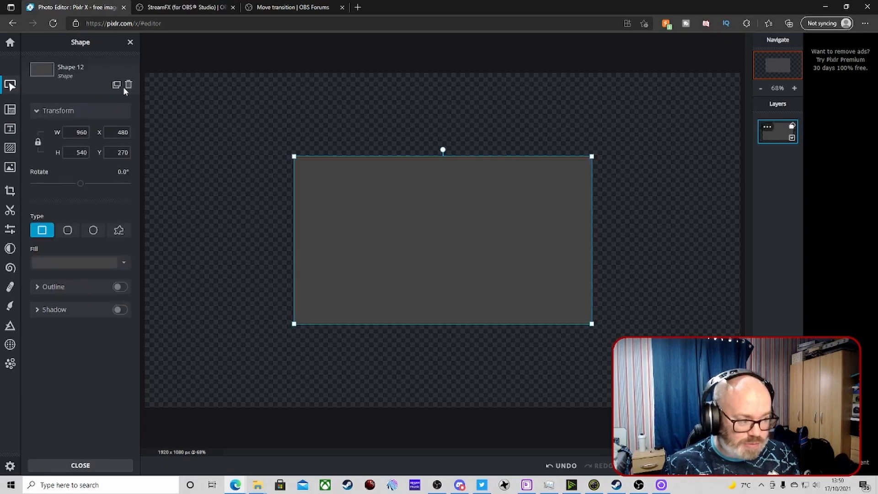
Set the shape's fill colour to black (#000000)
{"action": "left_click", "coordinate": [124, 263]}
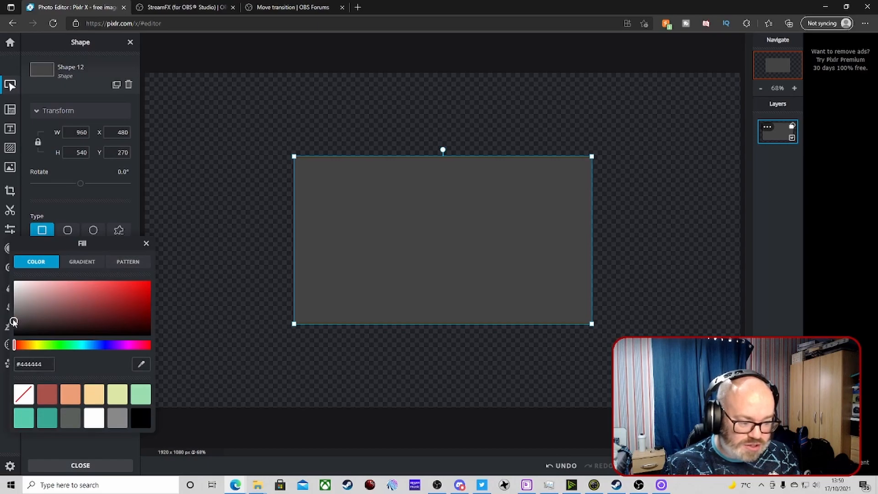
{"action": "left_click_drag", "start_coordinate": [19, 327], "coordinate": [6, 344]}
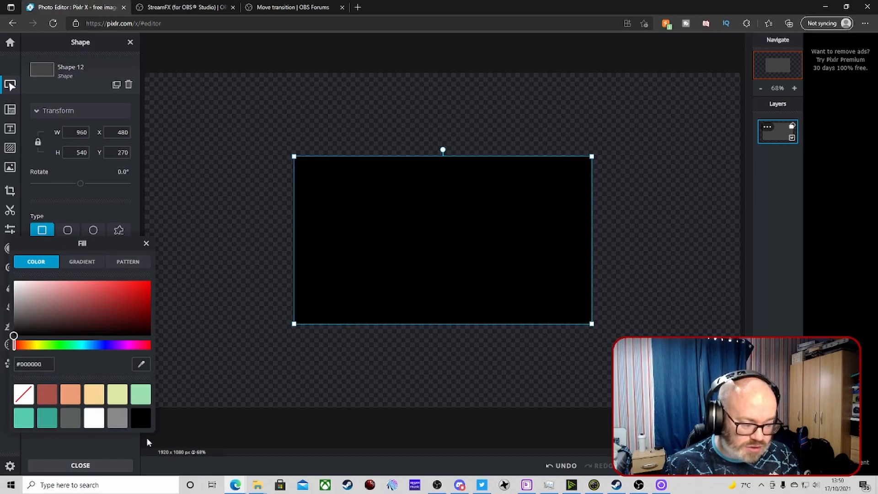
{"action": "left_click", "coordinate": [146, 243]}
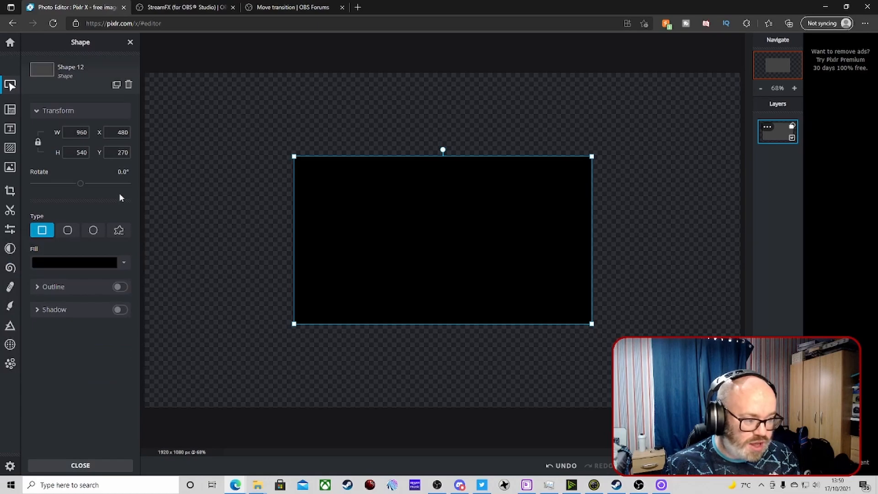
Switch the shape to the custom shape type and toggle off the aspect lock
{"action": "left_click", "coordinate": [120, 232]}
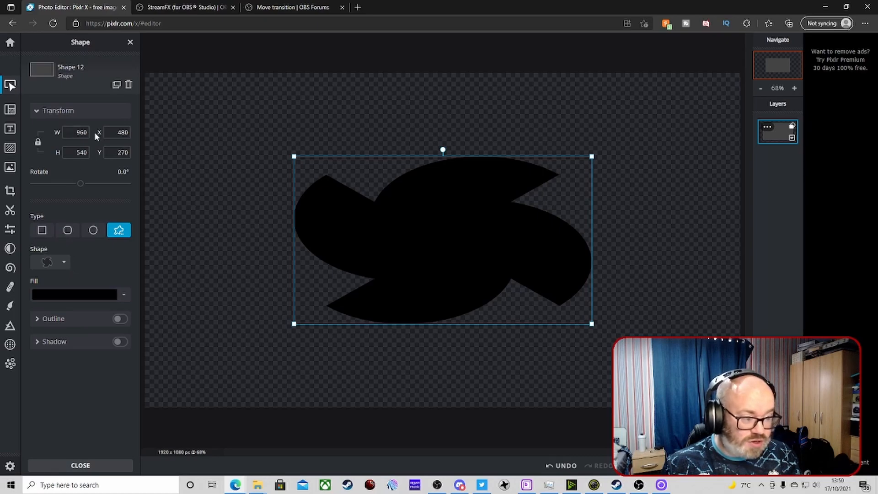
{"action": "left_click_drag", "start_coordinate": [89, 132], "coordinate": [51, 131]}
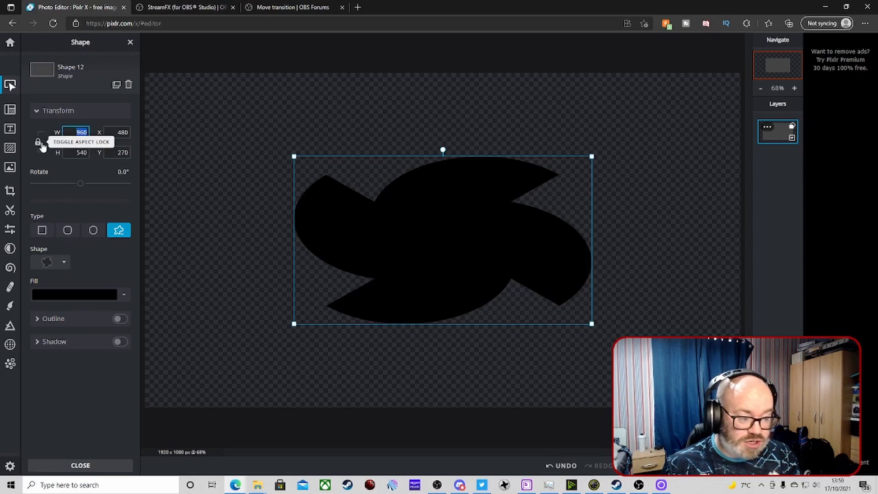
{"action": "left_click", "coordinate": [39, 143]}
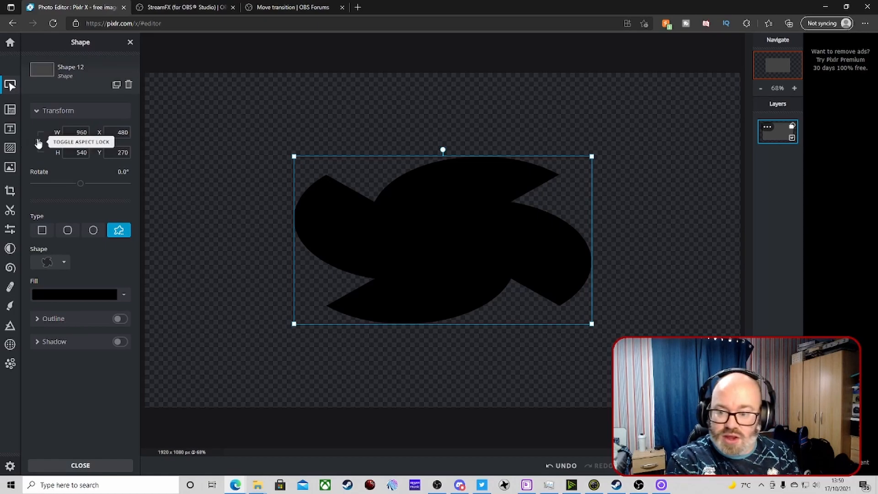
Resize the shape to 1050 by 1050 and move it up to about X 435, Y 15
{"action": "double_click", "coordinate": [82, 132]}
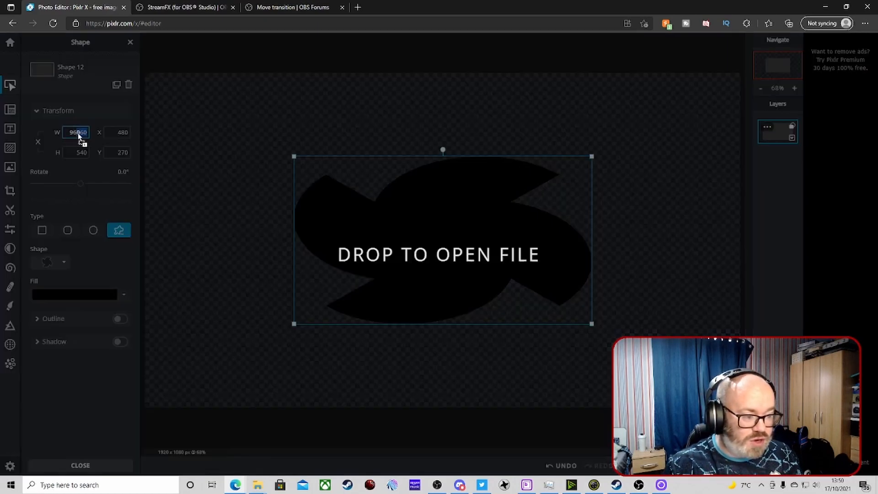
{"action": "type", "text": "1050"}
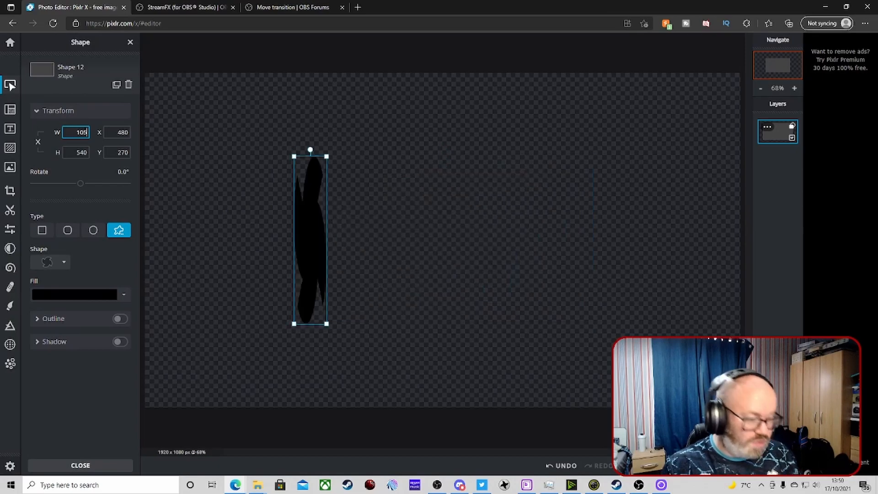
{"action": "key", "text": "Tab"}
{"action": "key", "text": "Tab"}
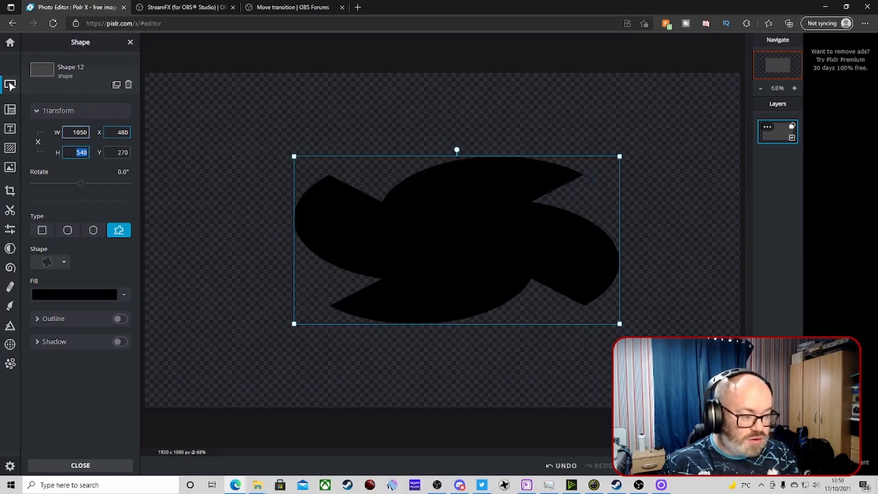
{"action": "type", "text": "1050"}
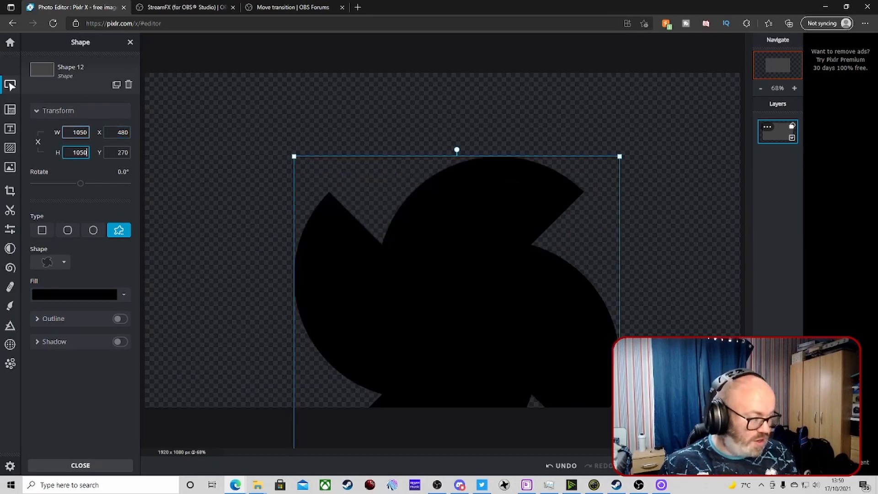
{"action": "left_click_drag", "start_coordinate": [492, 247], "coordinate": [475, 163]}
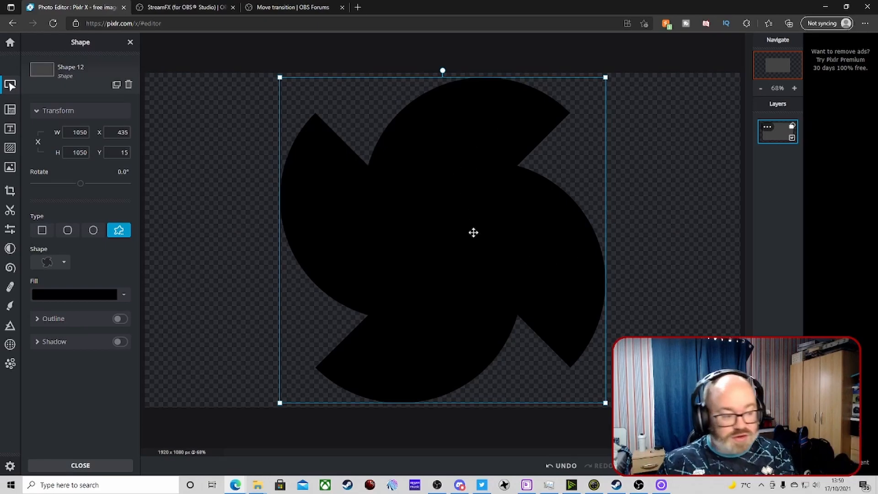
Try the ellipse and rounded rectangle types with a radius of 57, then return to the custom shape type
{"action": "left_click", "coordinate": [93, 232]}
{"action": "left_click", "coordinate": [71, 232]}
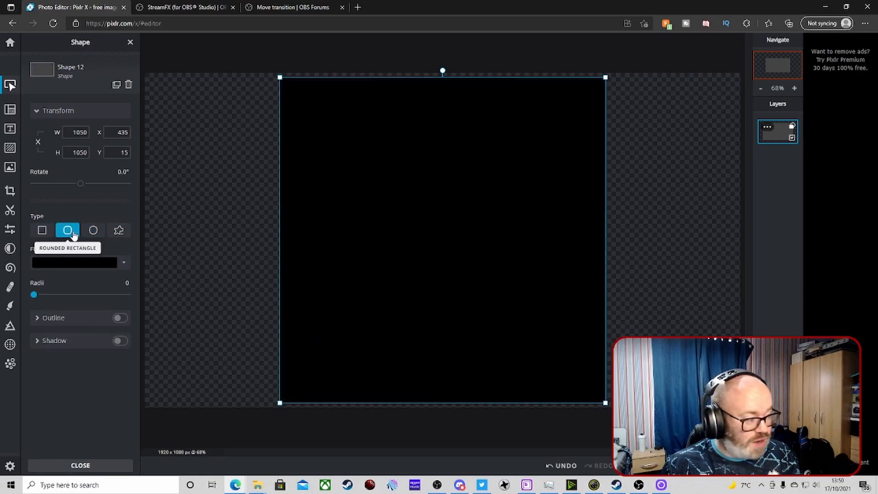
{"action": "left_click", "coordinate": [218, 235]}
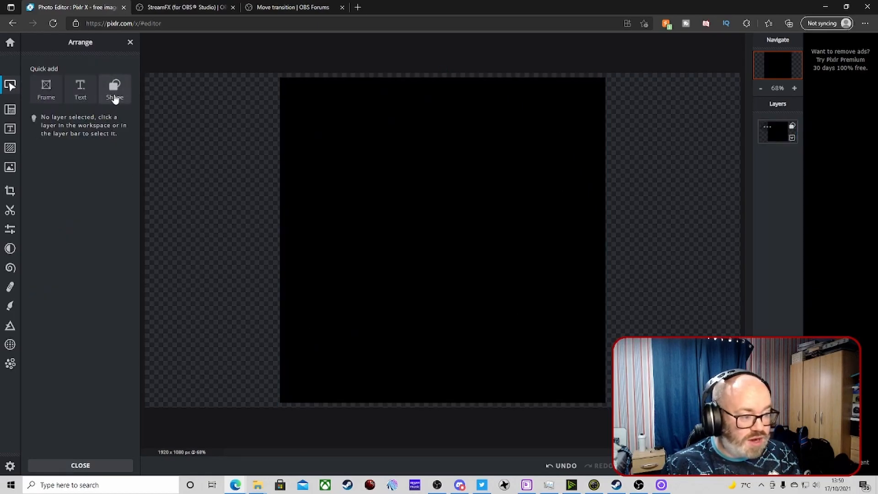
{"action": "left_click", "coordinate": [367, 158]}
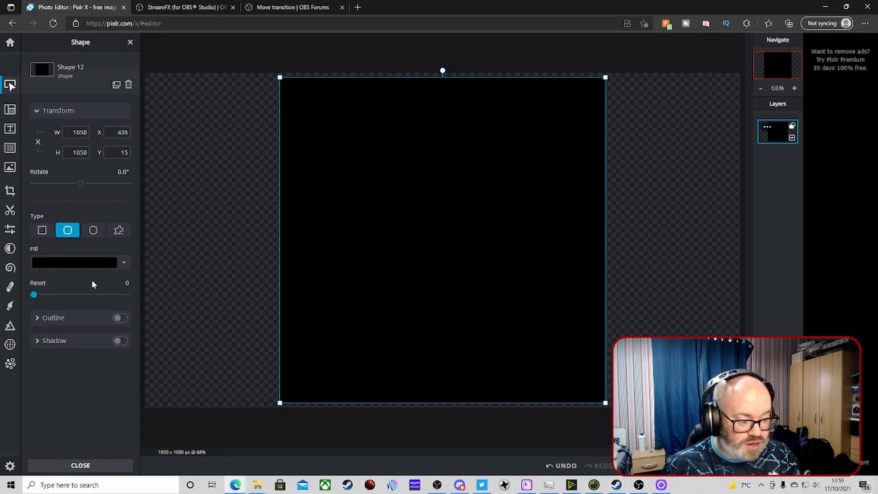
{"action": "left_click_drag", "start_coordinate": [34, 298], "coordinate": [88, 296]}
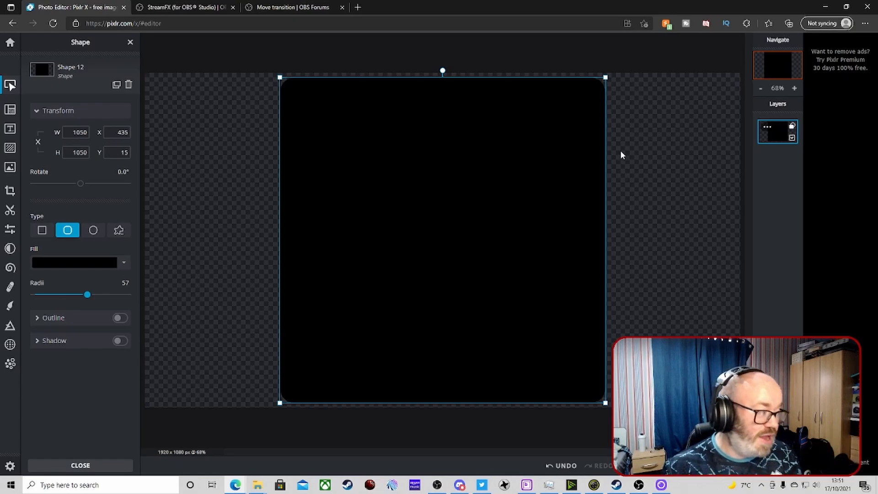
{"action": "left_click", "coordinate": [119, 240]}
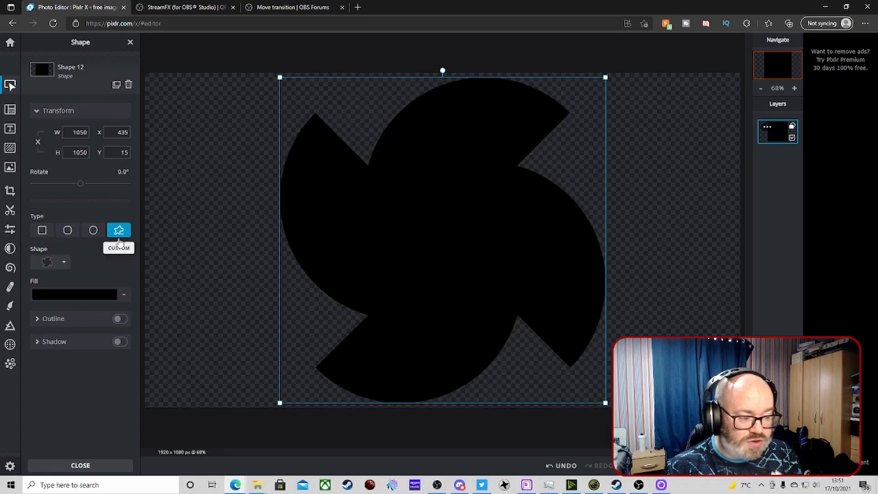
Try out different custom shapes from the shape library on the layer
{"action": "left_click", "coordinate": [65, 265]}
{"action": "scroll", "coordinate": [97, 311], "scroll_direction": "up", "scroll_amount": 10}
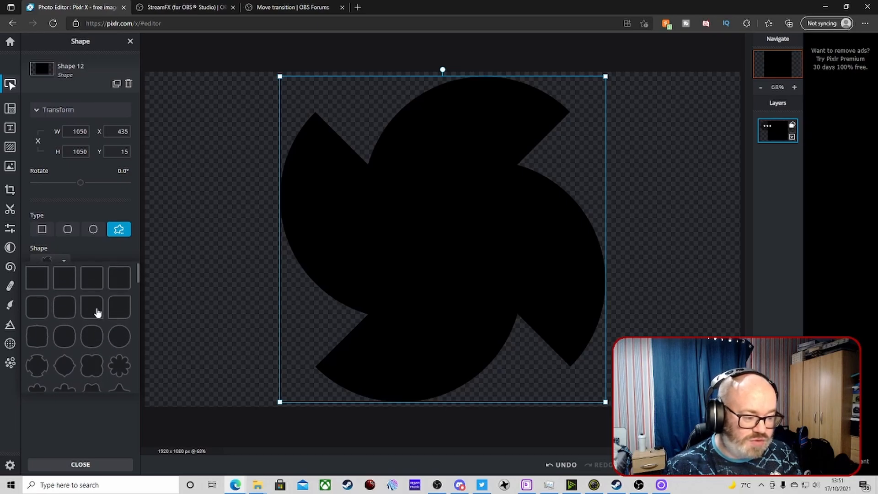
{"action": "scroll", "coordinate": [97, 311], "scroll_direction": "down", "scroll_amount": 4}
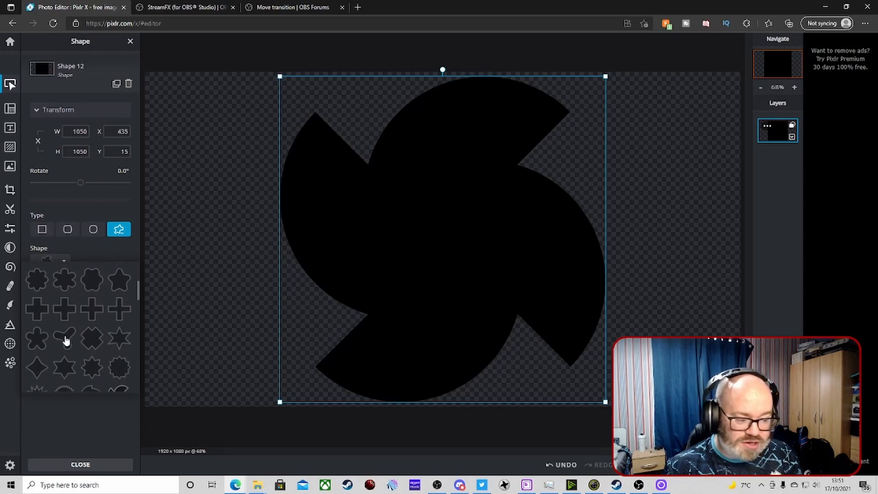
{"action": "left_click", "coordinate": [66, 339]}
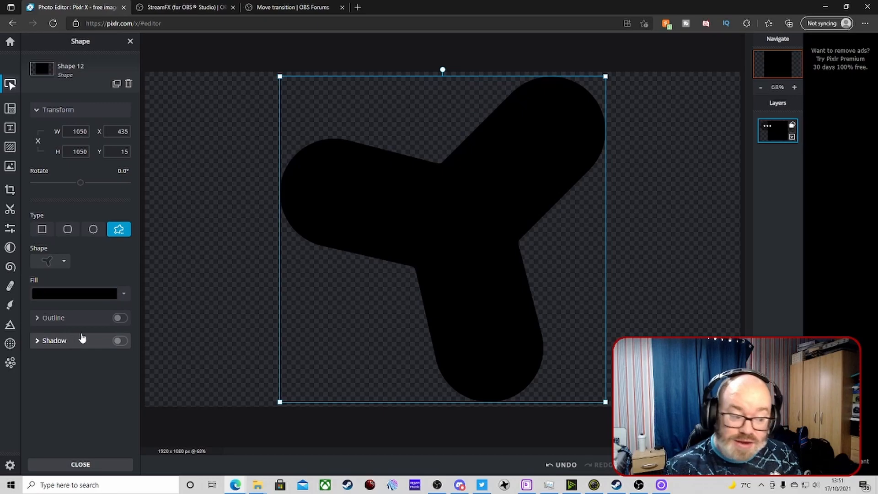
{"action": "left_click", "coordinate": [60, 264]}
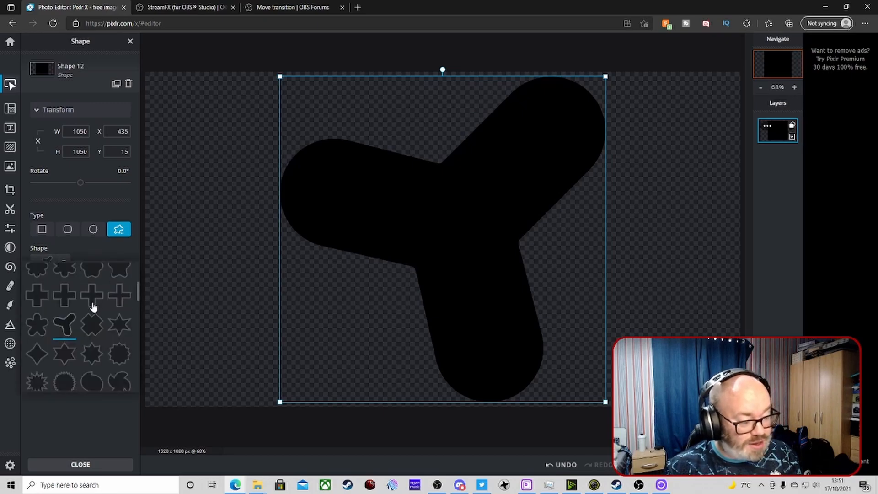
{"action": "scroll", "coordinate": [93, 307], "scroll_direction": "up", "scroll_amount": 5}
{"action": "scroll", "coordinate": [94, 310], "scroll_direction": "down", "scroll_amount": 10}
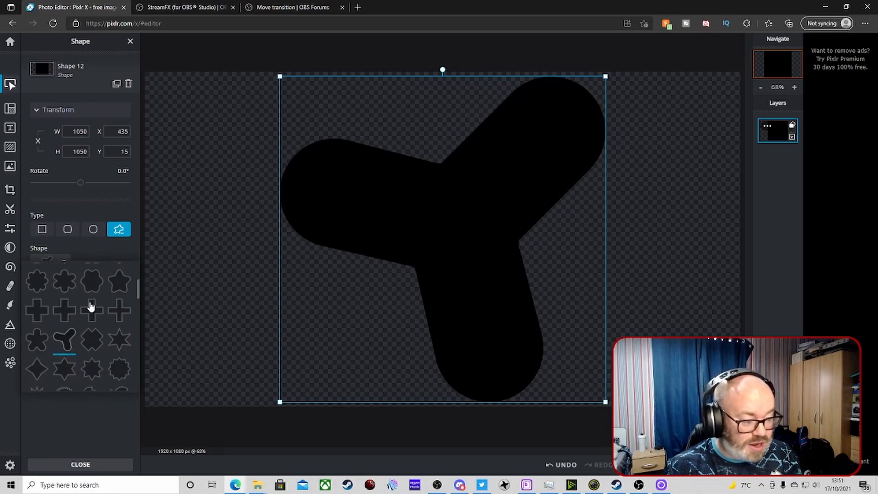
{"action": "scroll", "coordinate": [94, 306], "scroll_direction": "down", "scroll_amount": 6}
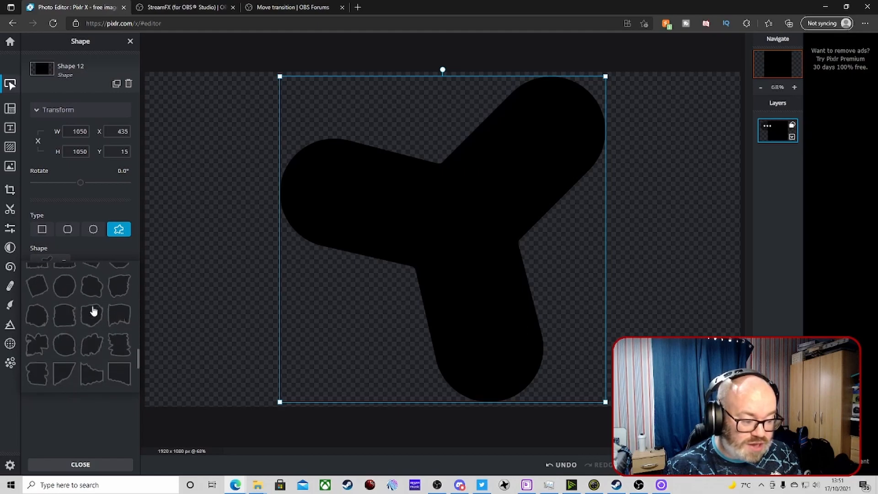
{"action": "left_click", "coordinate": [92, 287]}
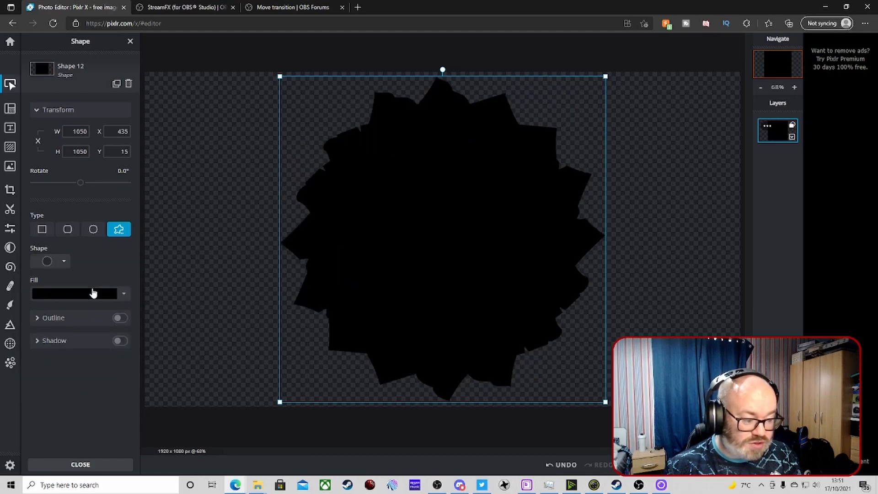
Pick the twelve-pointed spiky star from the custom shape library
{"action": "left_click", "coordinate": [64, 264]}
{"action": "scroll", "coordinate": [90, 316], "scroll_direction": "up", "scroll_amount": 3}
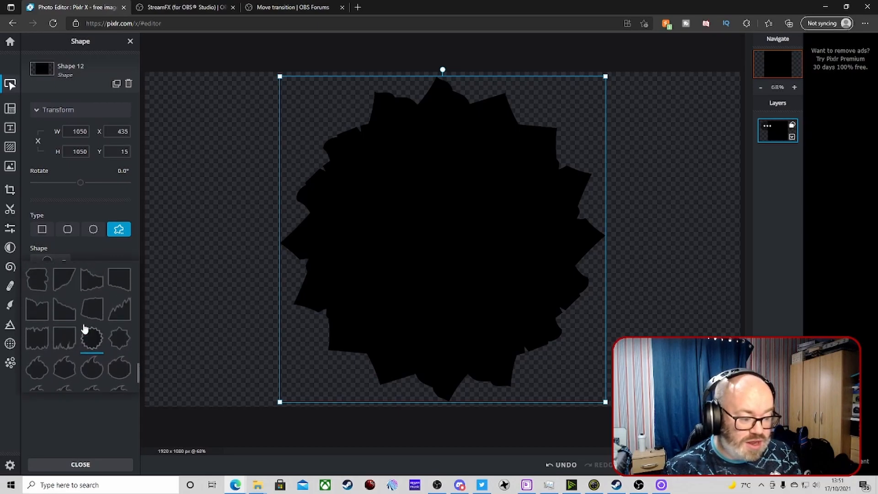
{"action": "scroll", "coordinate": [64, 323], "scroll_direction": "up", "scroll_amount": 5}
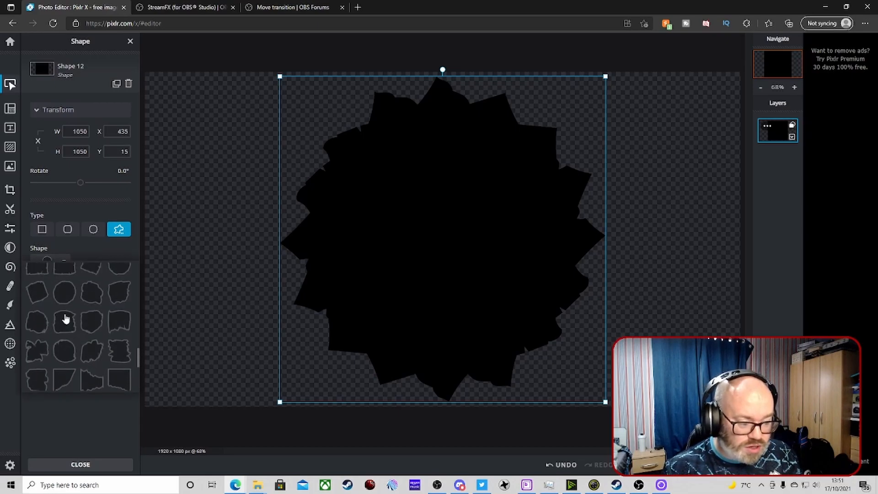
{"action": "scroll", "coordinate": [91, 335], "scroll_direction": "up", "scroll_amount": 5}
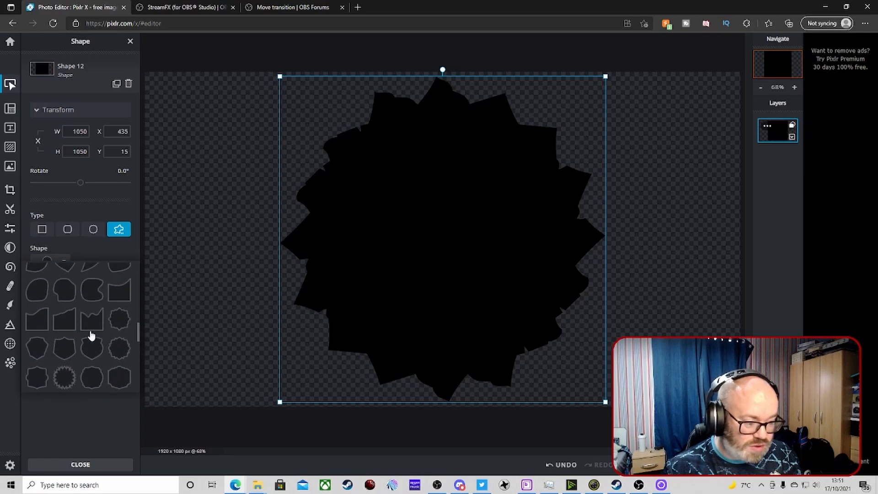
{"action": "scroll", "coordinate": [90, 334], "scroll_direction": "up", "scroll_amount": 5}
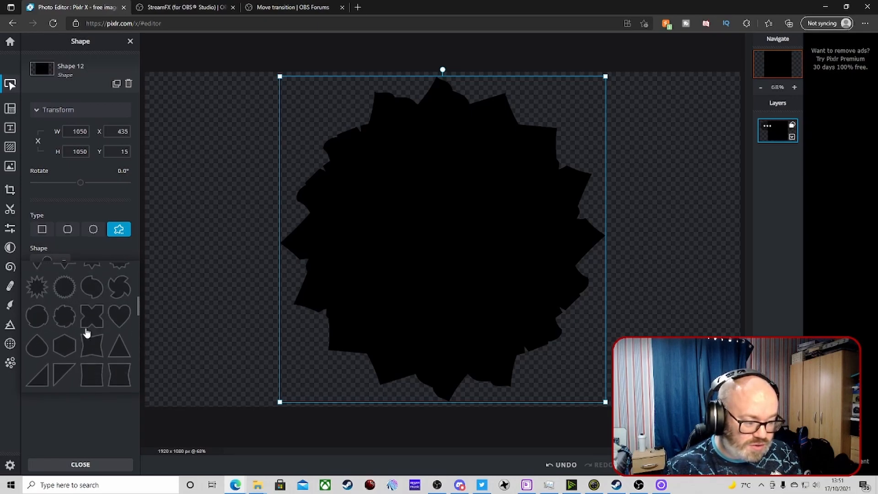
{"action": "scroll", "coordinate": [104, 319], "scroll_direction": "up", "scroll_amount": 3}
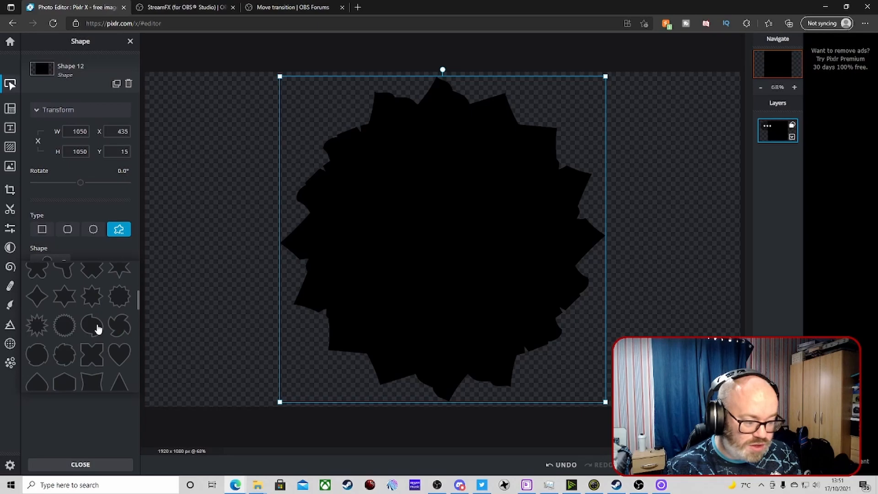
{"action": "left_click", "coordinate": [37, 327]}
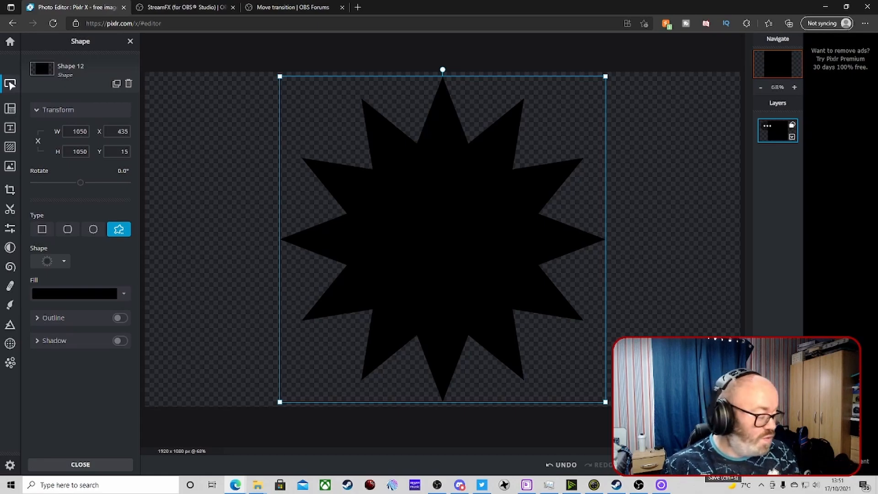
Save the image as a PNG named image mask spike and download it
{"action": "key", "text": "ctrl+s"}
{"action": "left_click", "coordinate": [500, 214]}
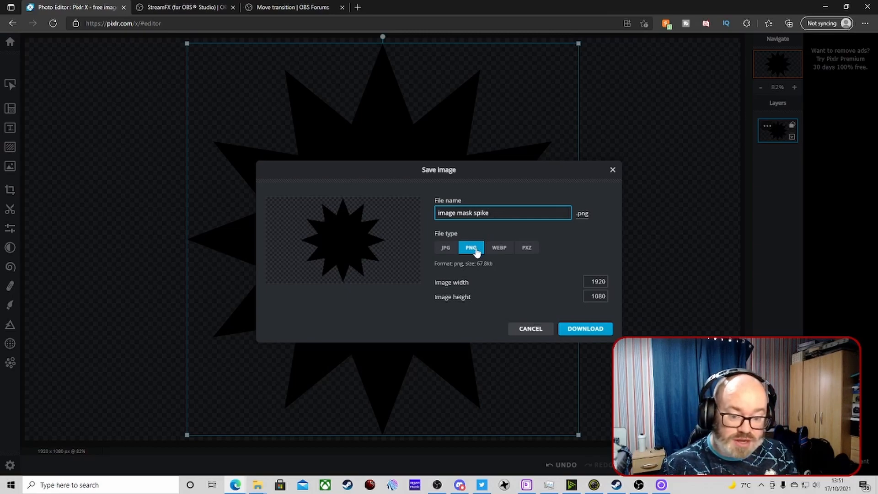
{"action": "left_click", "coordinate": [585, 333]}
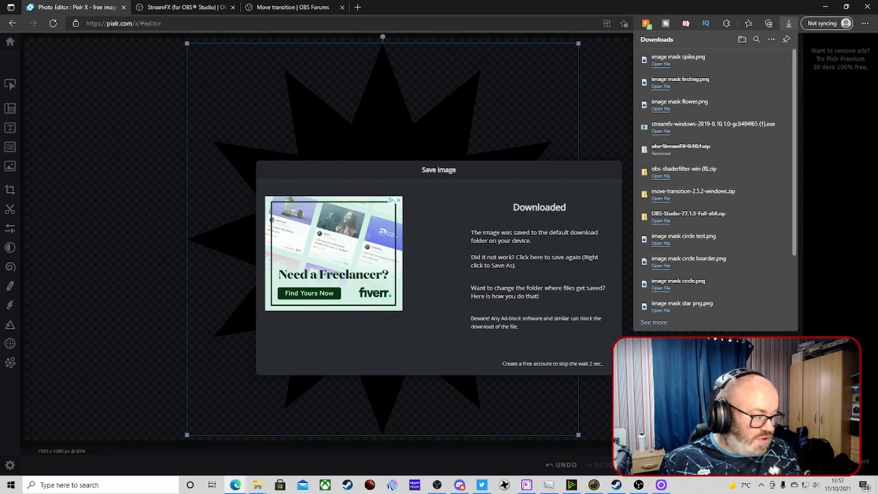
{"action": "left_click", "coordinate": [590, 361]}
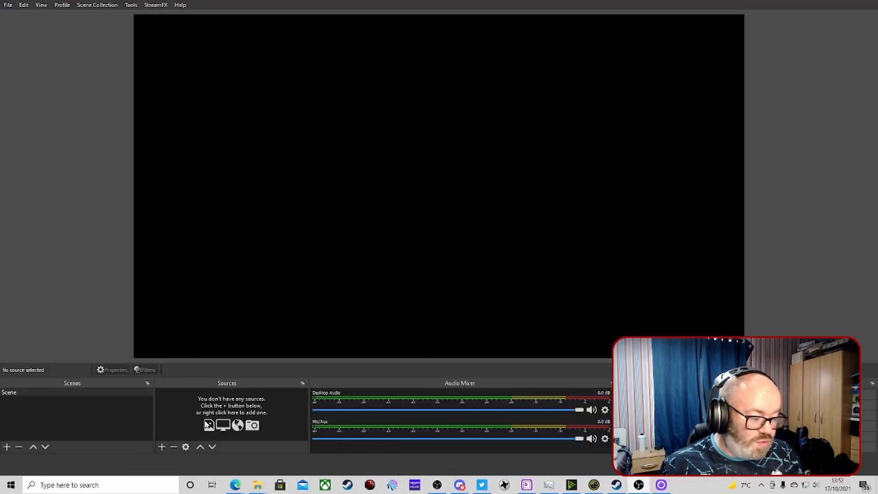
Add a Video Capture Device source to the scene and move the webcam image to the centre of the canvas
{"action": "mouse_move", "coordinate": [234, 347]}
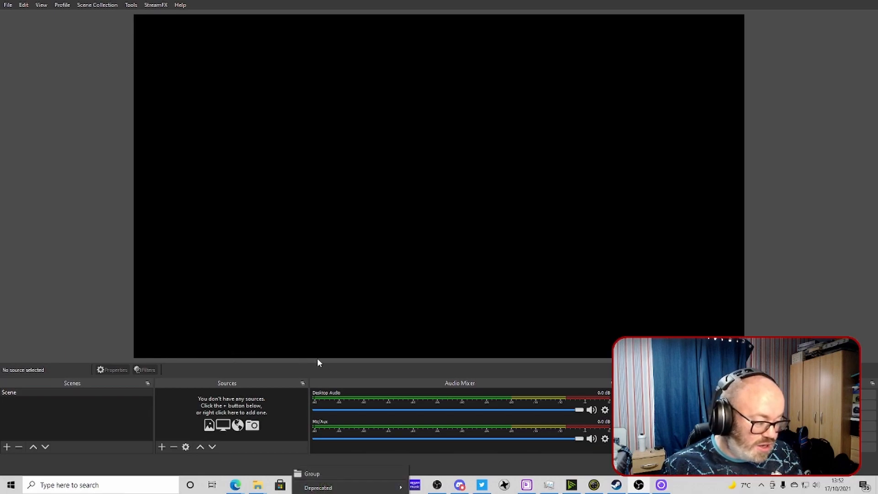
{"action": "left_click", "coordinate": [359, 400]}
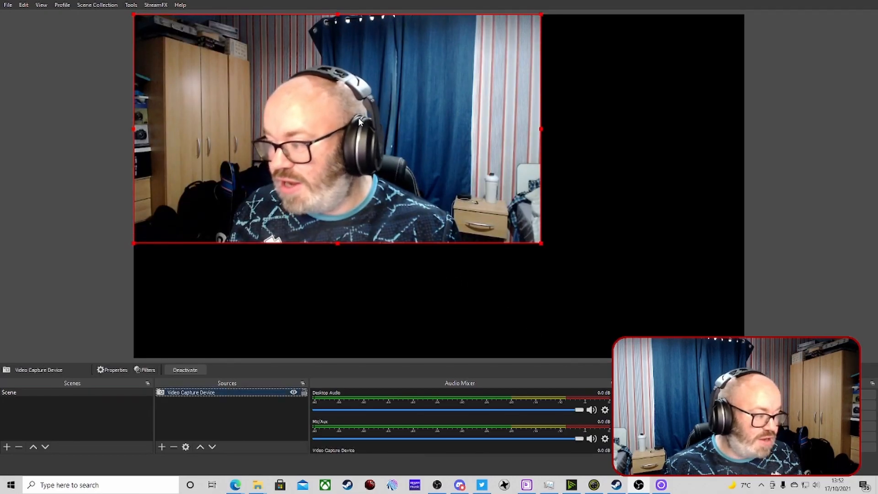
{"action": "left_click_drag", "start_coordinate": [359, 118], "coordinate": [462, 158]}
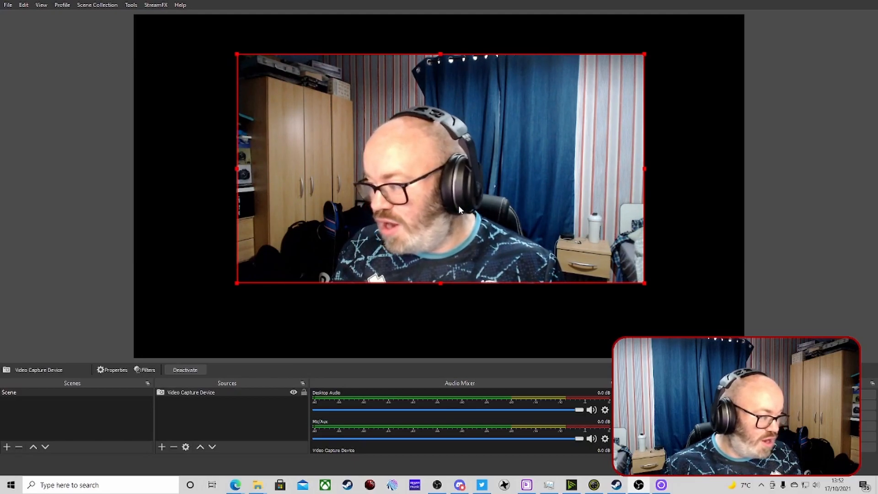
{"action": "left_click_drag", "start_coordinate": [546, 205], "coordinate": [521, 232]}
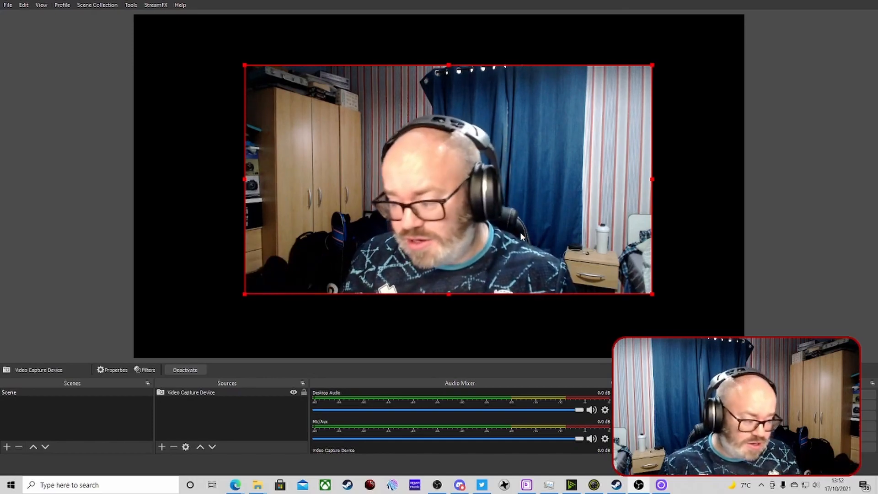
Add an image mask filter to the Video Capture Device using the image mask spike PNG
{"action": "left_click", "coordinate": [193, 392]}
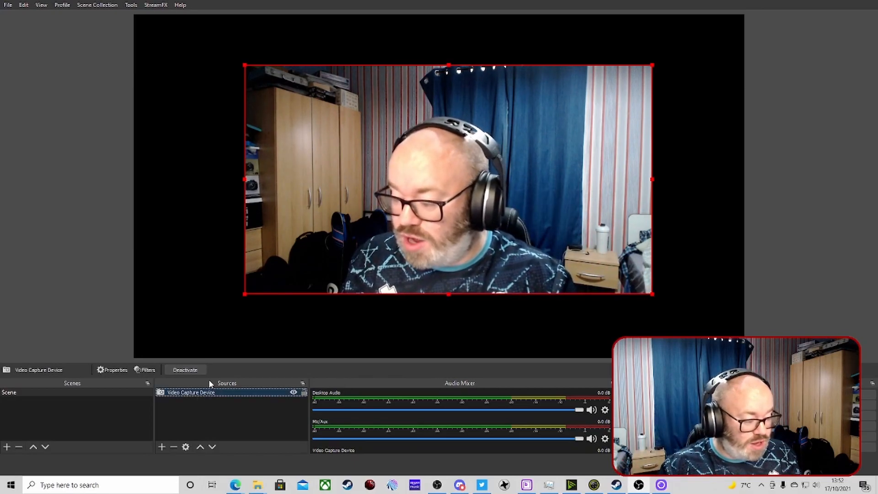
{"action": "left_click", "coordinate": [209, 380]}
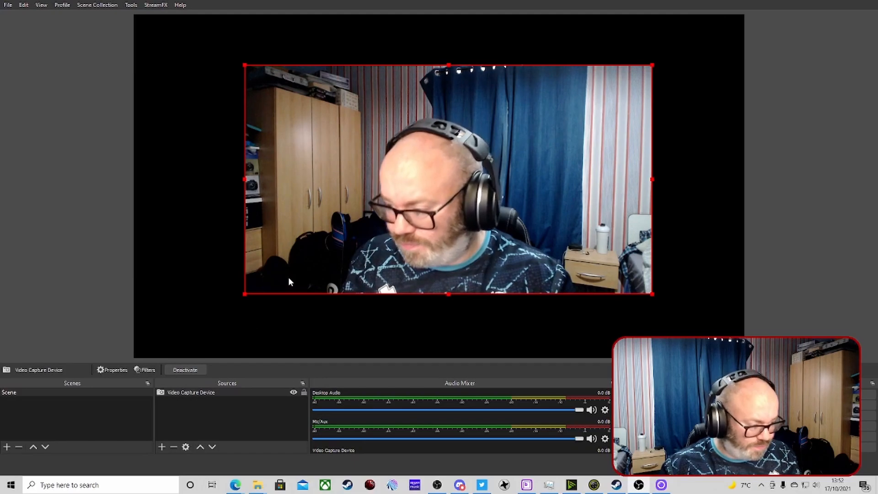
{"action": "left_click", "coordinate": [303, 280]}
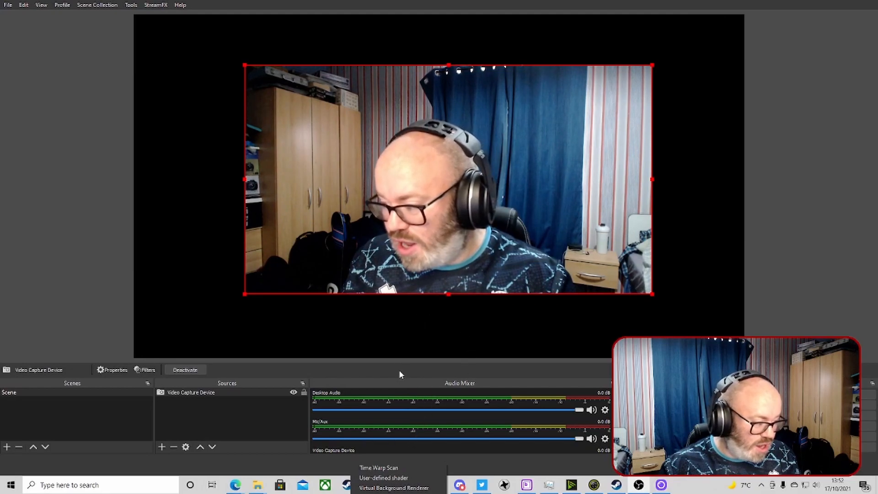
{"action": "left_click", "coordinate": [393, 327]}
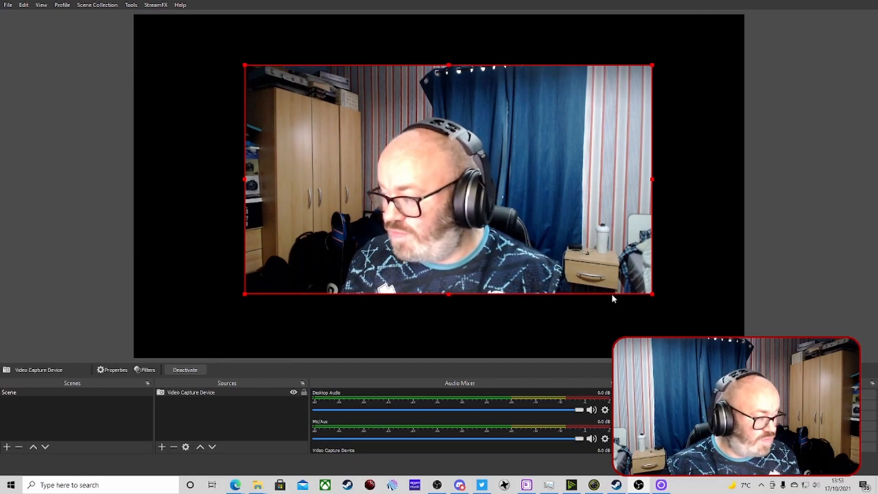
{"action": "key", "text": "1"}
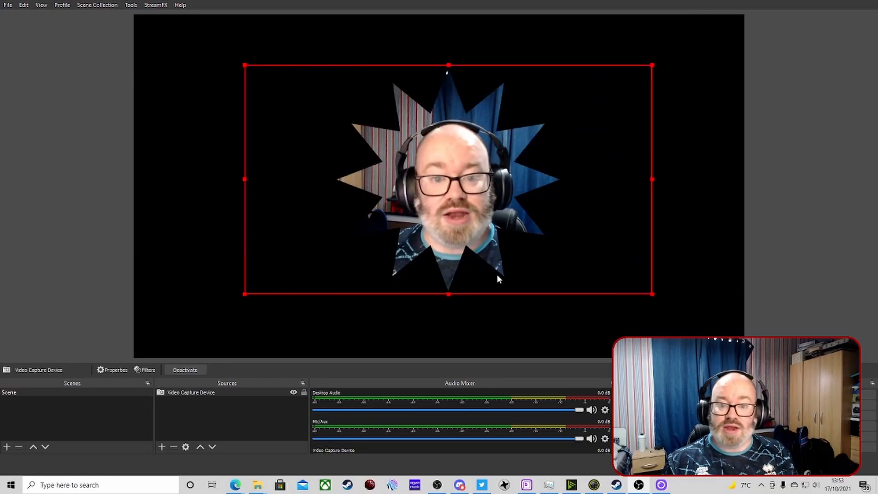